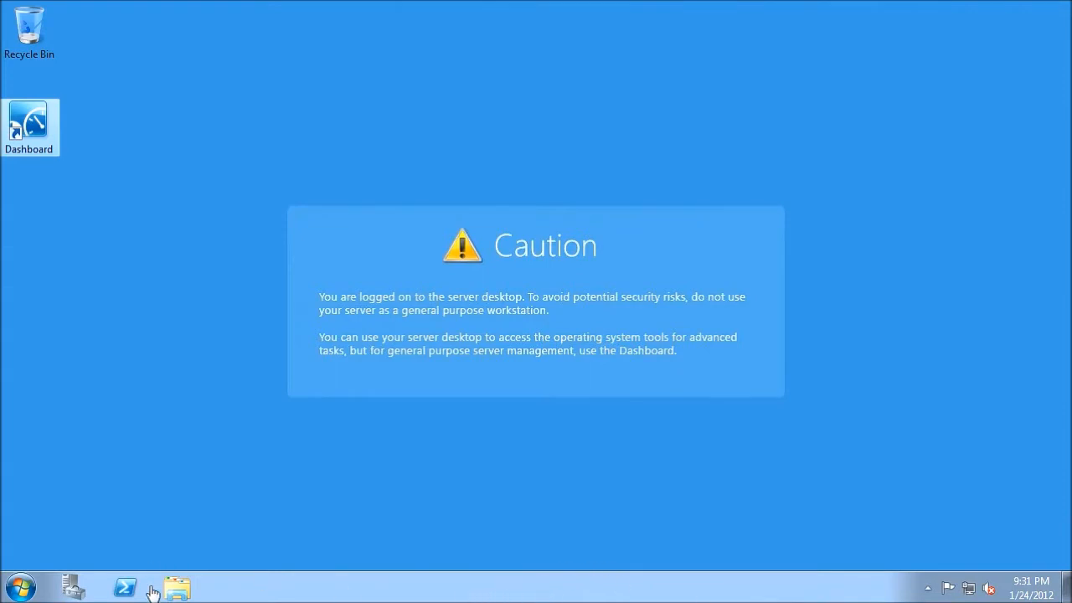
Open Server Manager and start a new local group named ftpguys under Local Users and Groups.
click(73, 589)
click(82, 589)
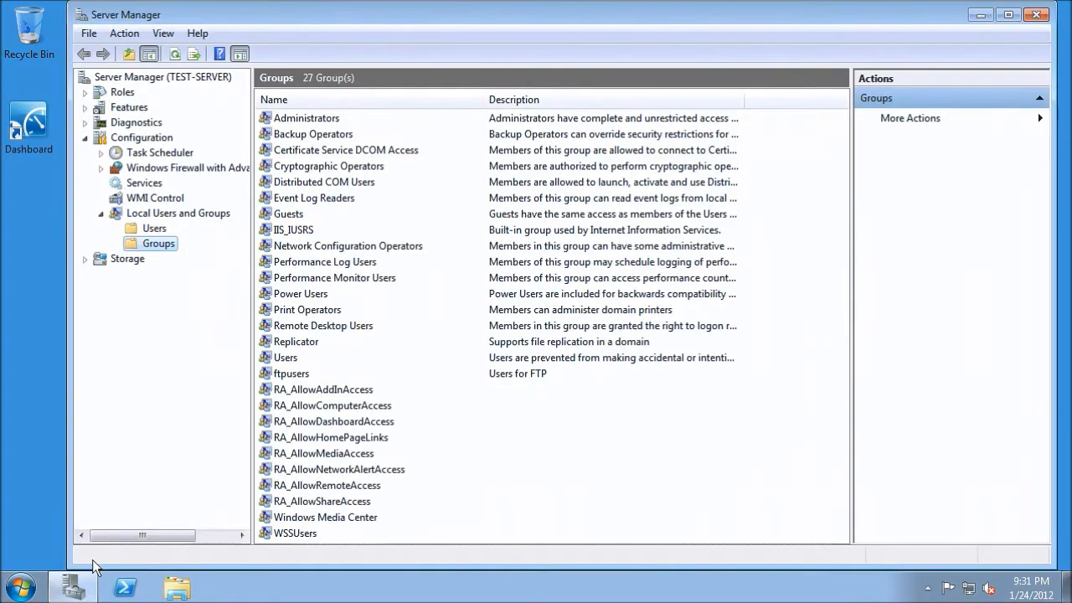
right_click(158, 244)
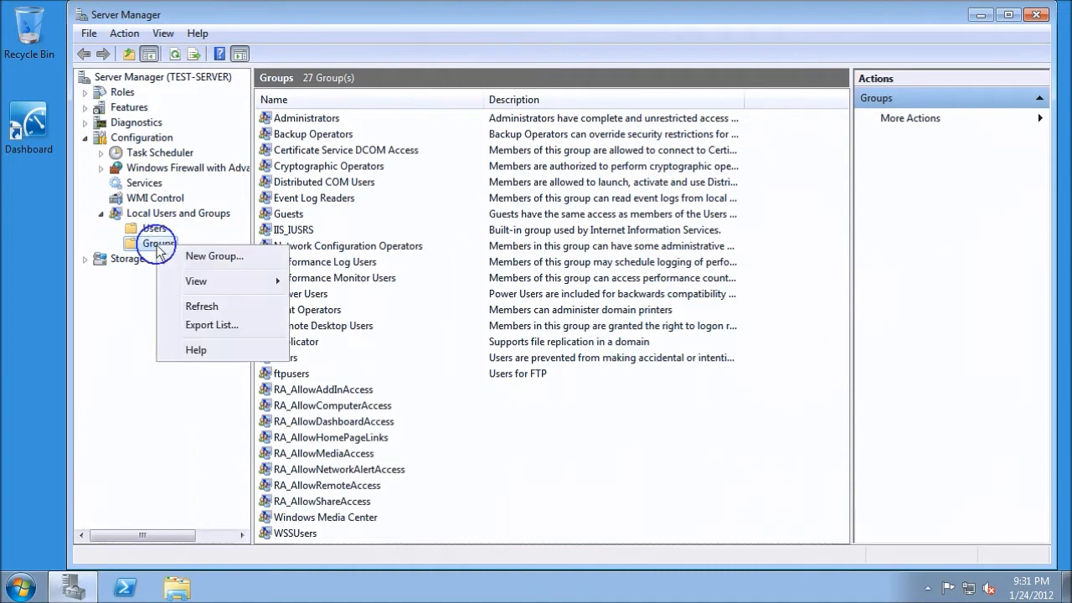
click(201, 256)
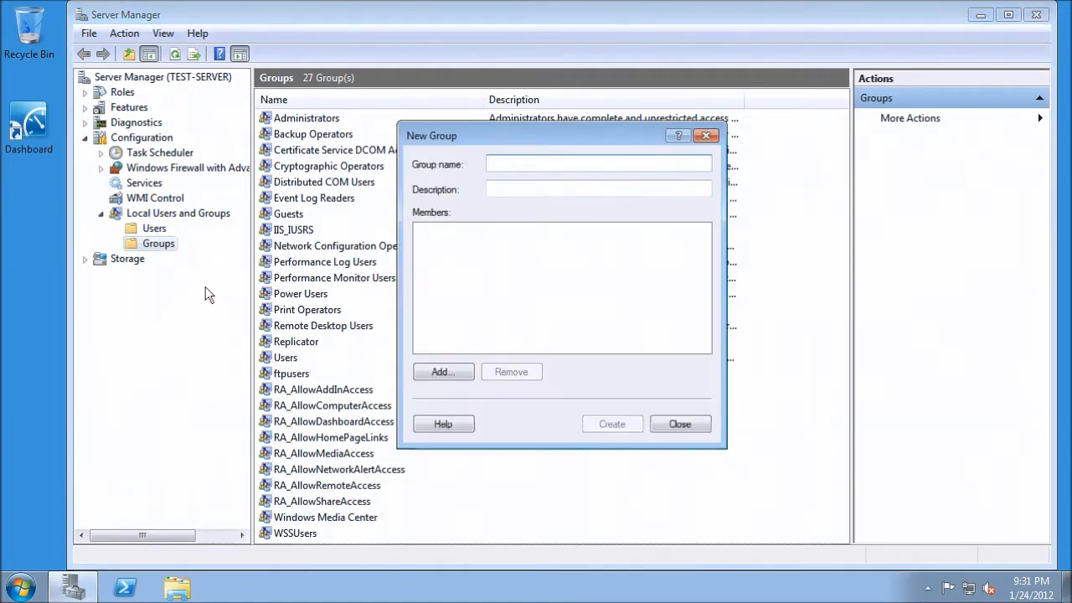
text(ftpguys)
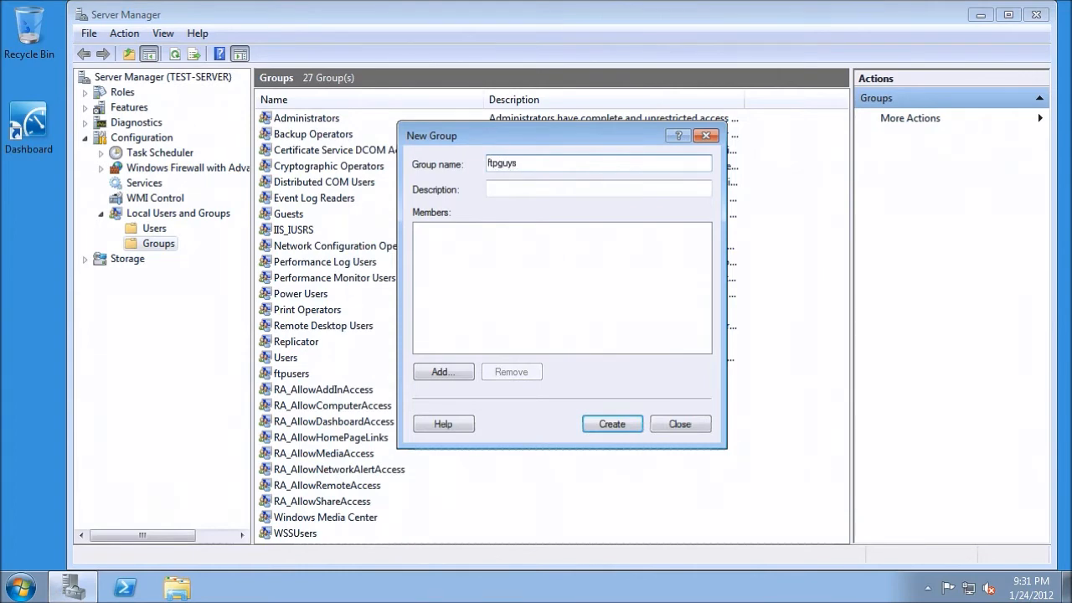
Add the test user account and administrator as members of the new group, checking both names, and create the group.
click(441, 372)
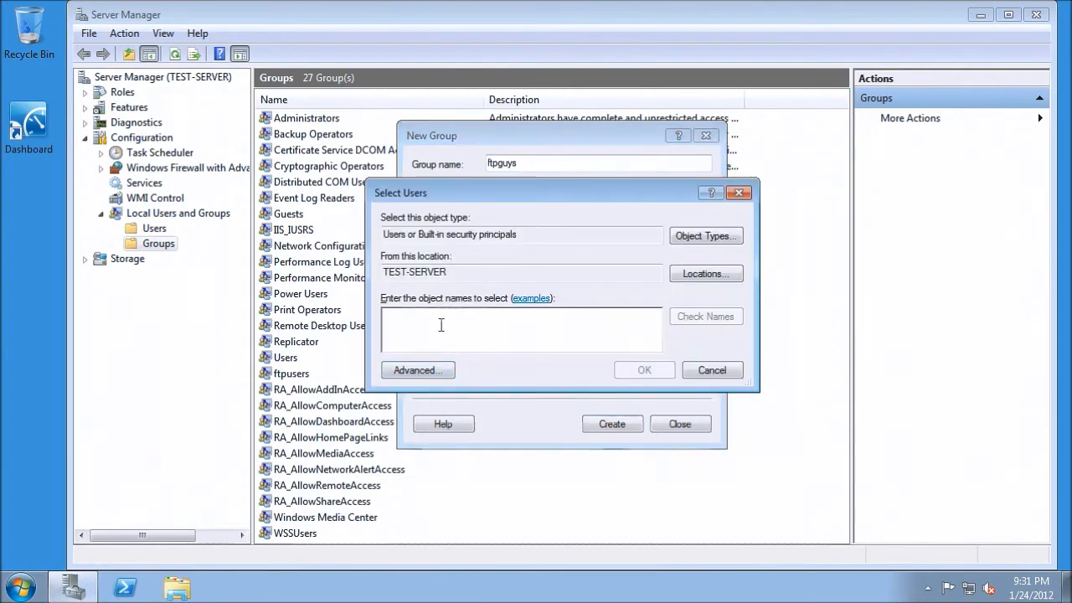
text(miketest)
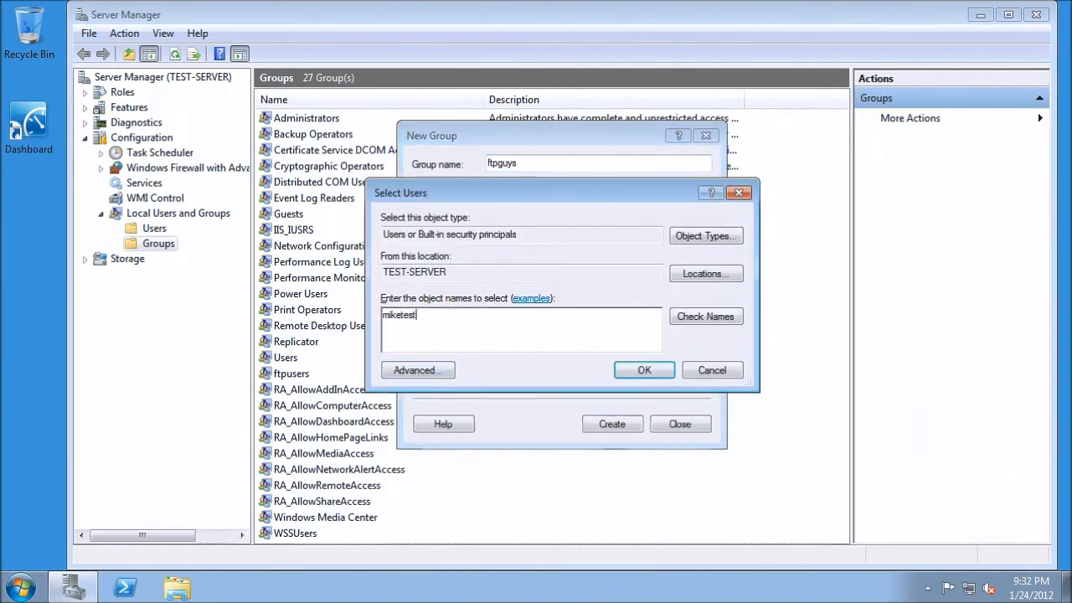
click(686, 318)
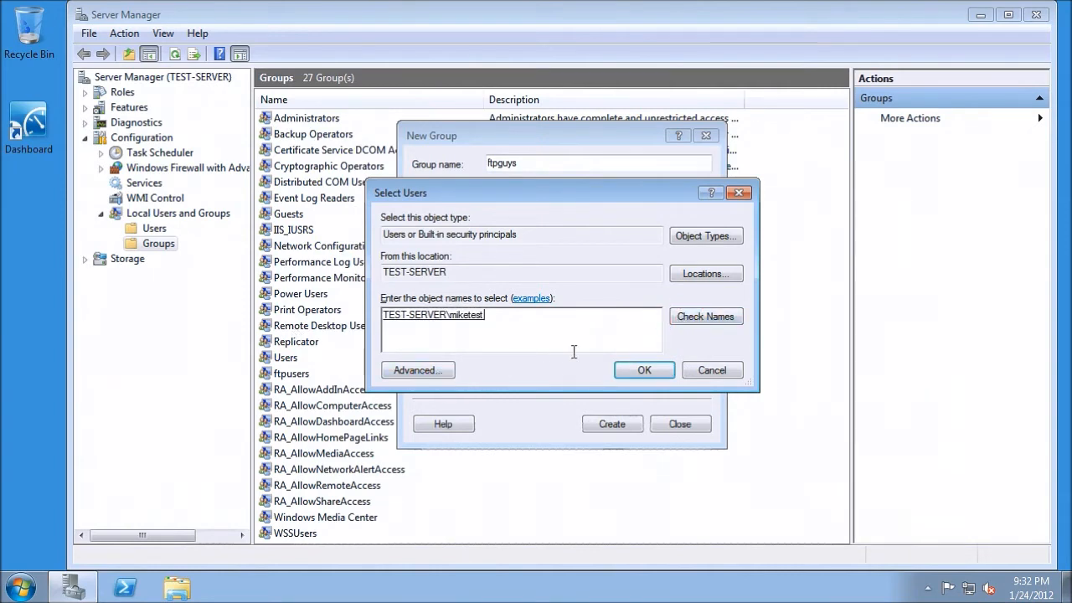
text(;administrator)
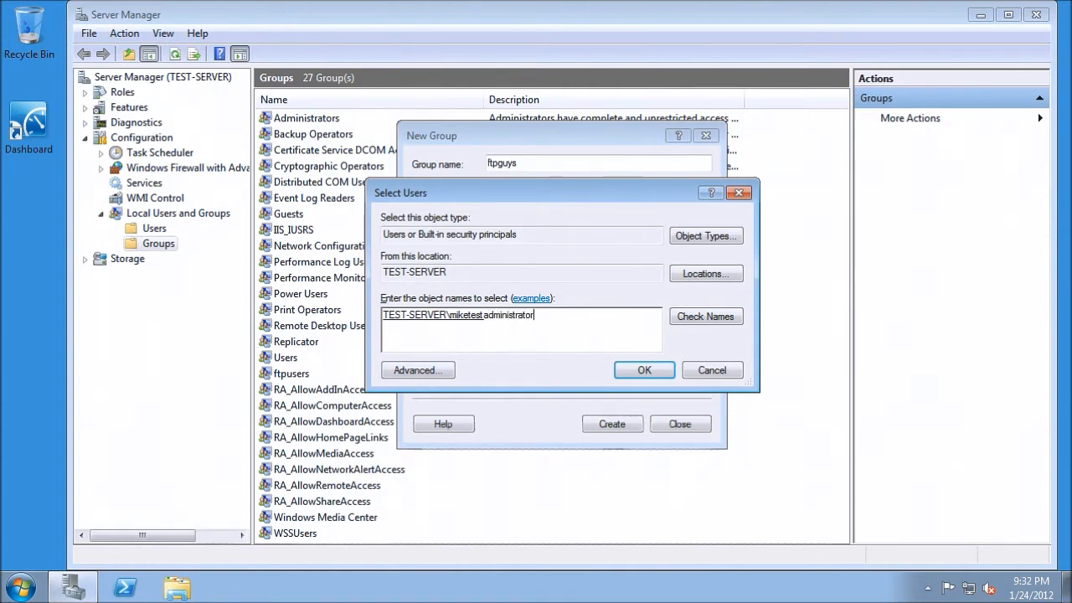
click(687, 316)
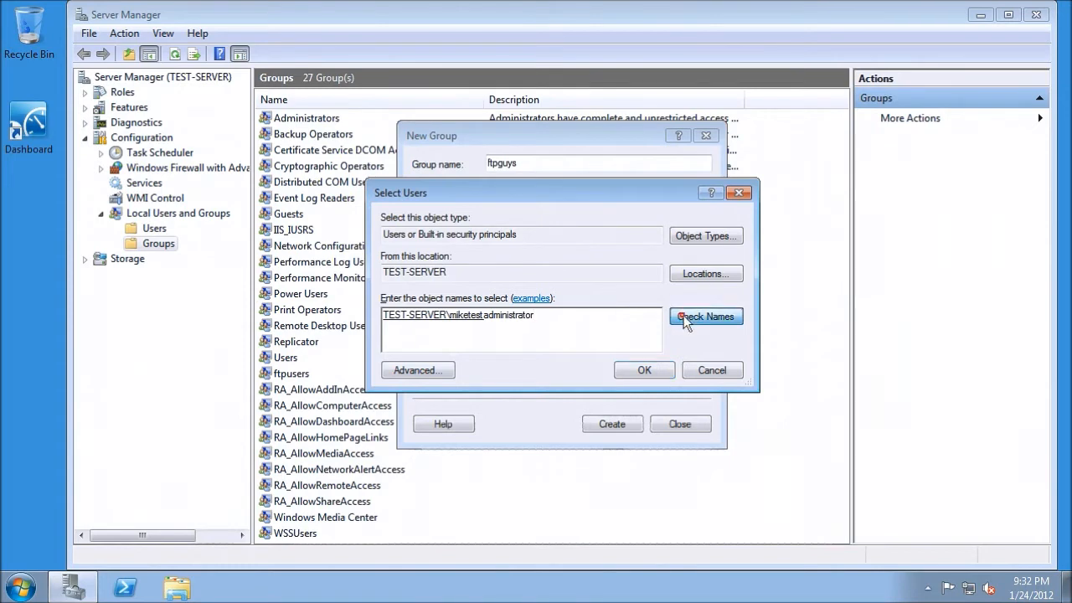
click(643, 371)
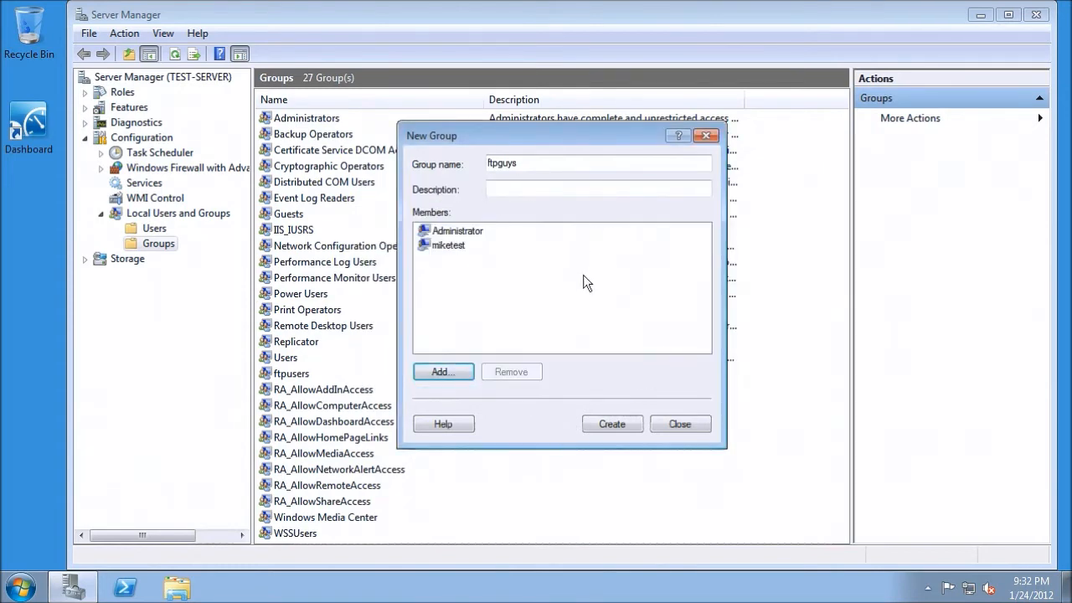
click(612, 423)
click(679, 425)
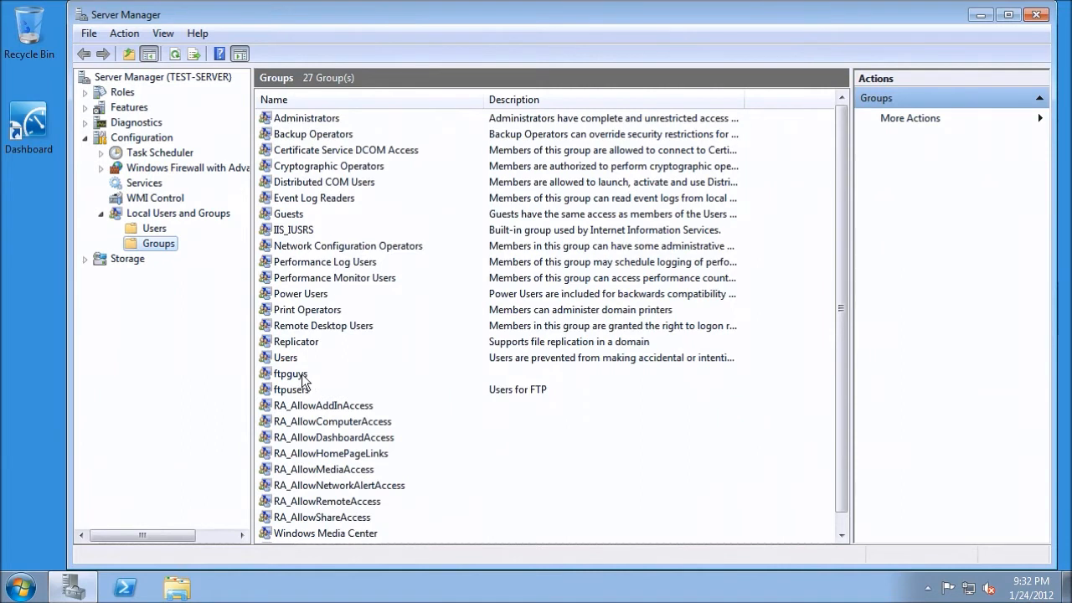
click(289, 374)
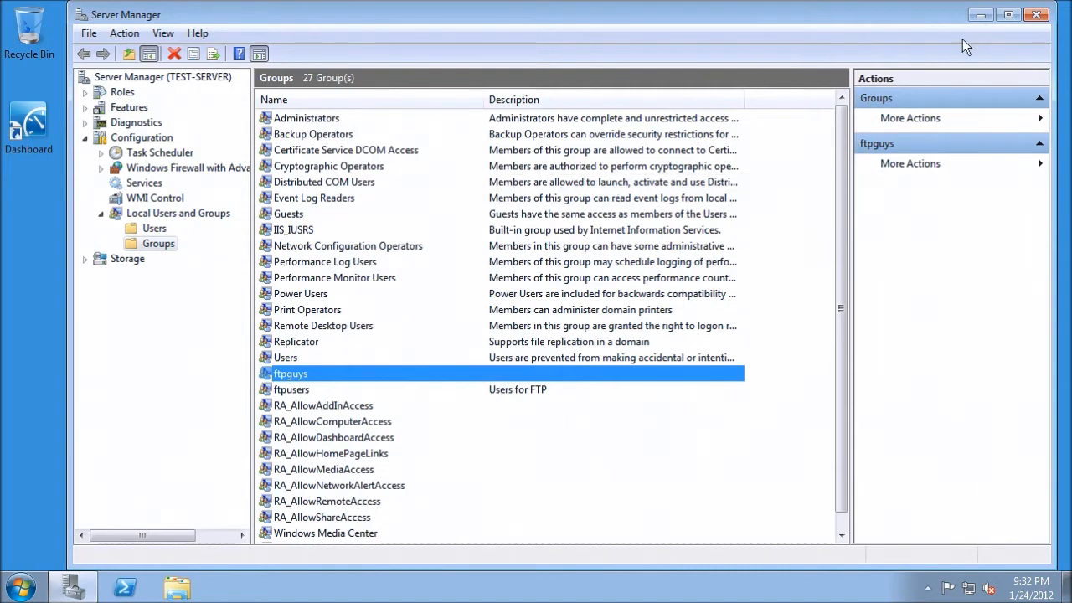
Locate the FTPTEST folder on Local Disk (D:) in Windows Explorer and close the window.
click(177, 588)
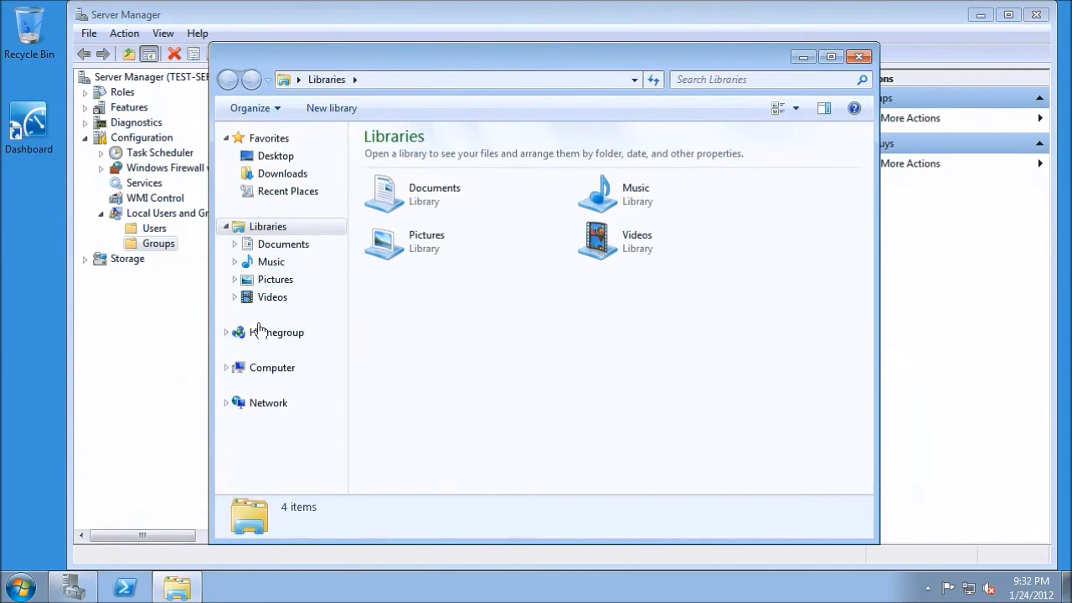
click(280, 372)
double_click(627, 164)
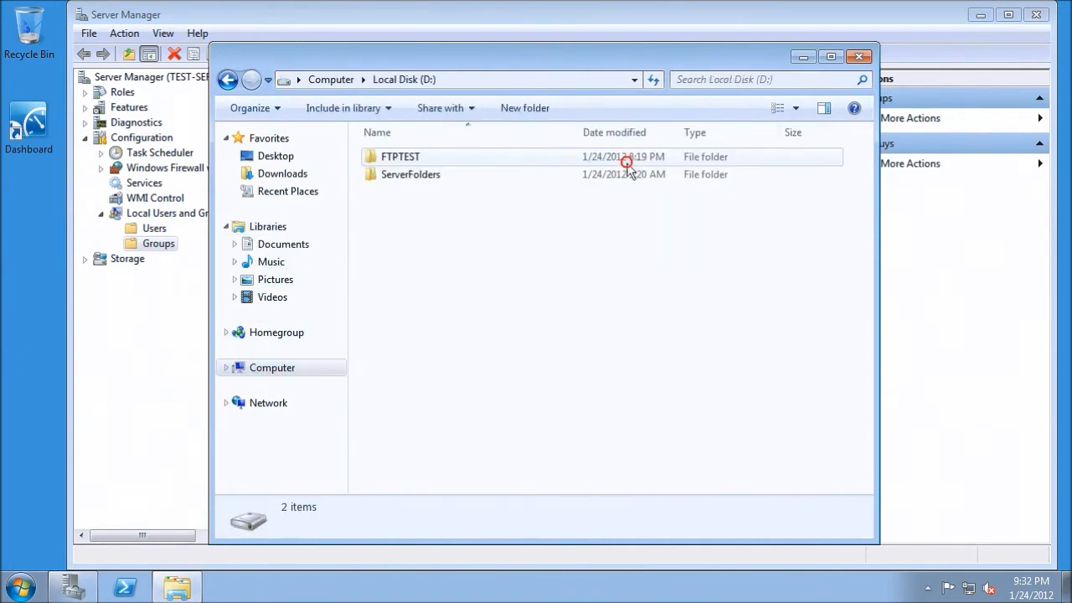
click(411, 158)
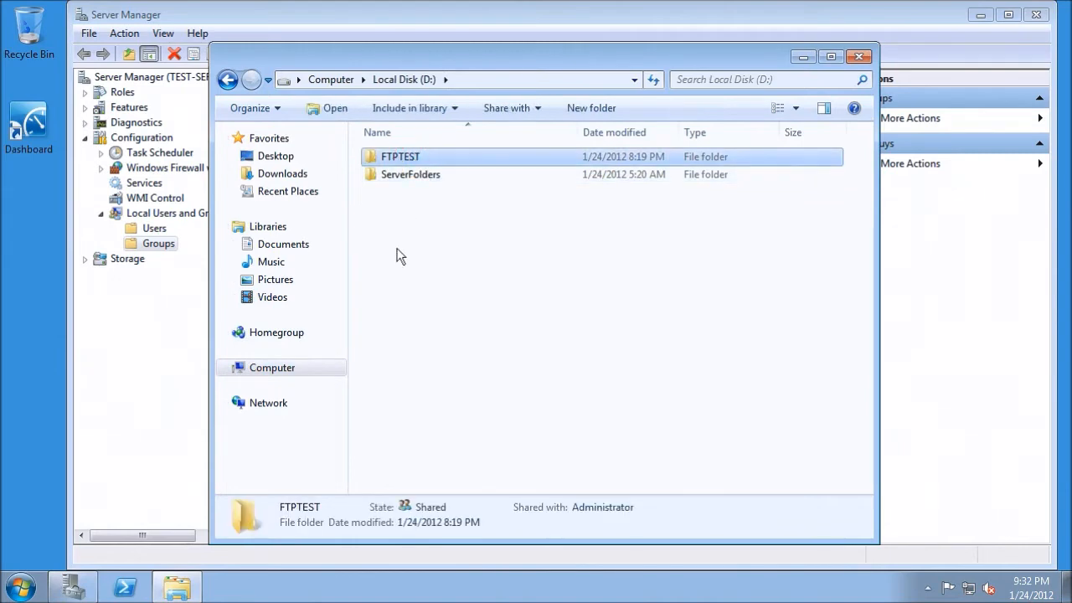
click(854, 60)
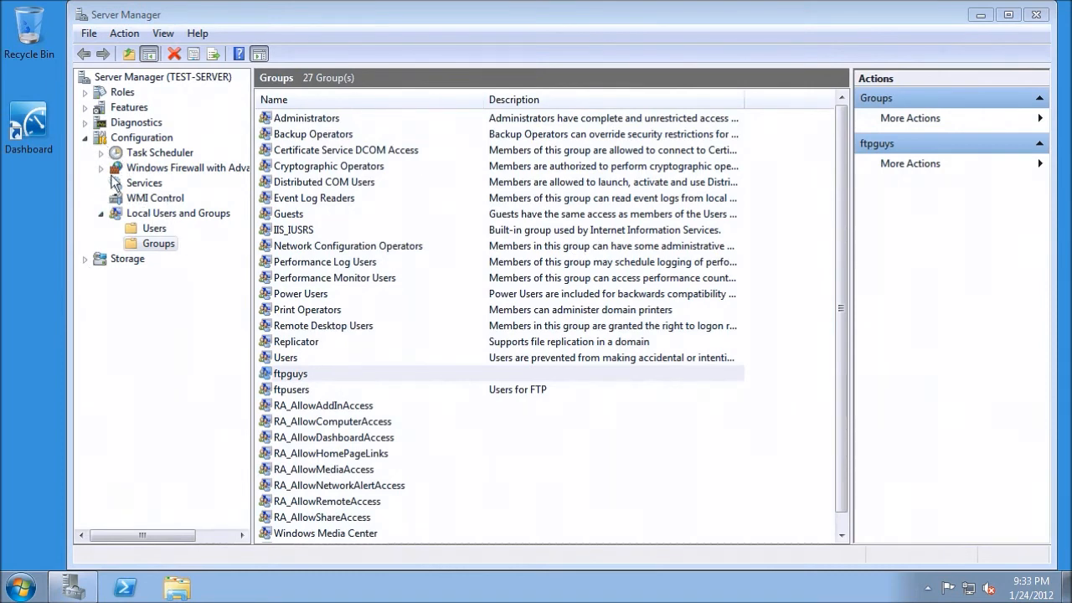
Expand the server's Roles and examine the Web Server (IIS) role services for FTP Server.
click(85, 92)
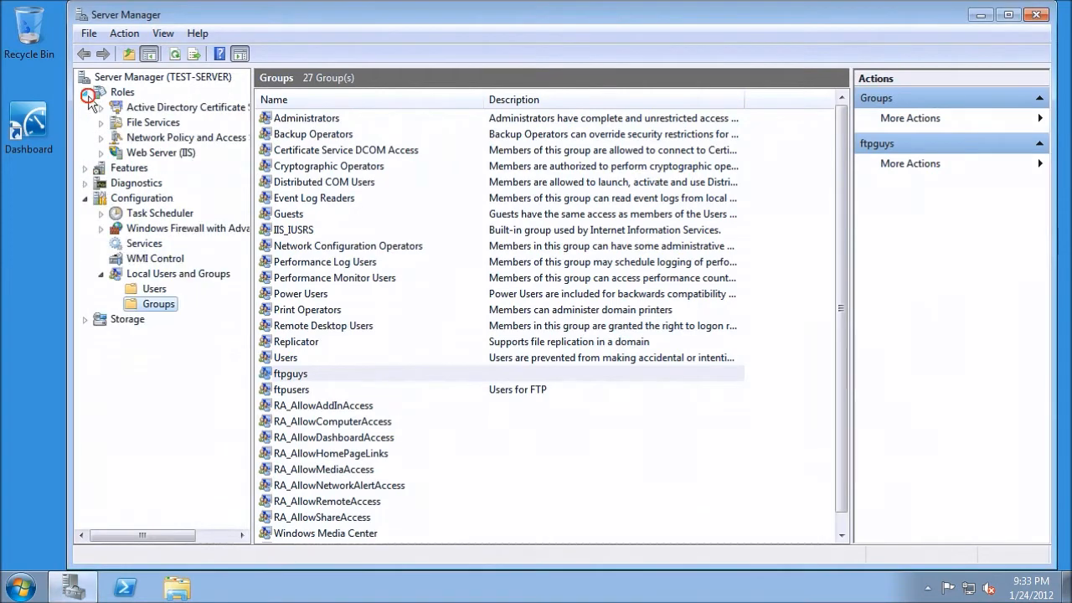
click(100, 154)
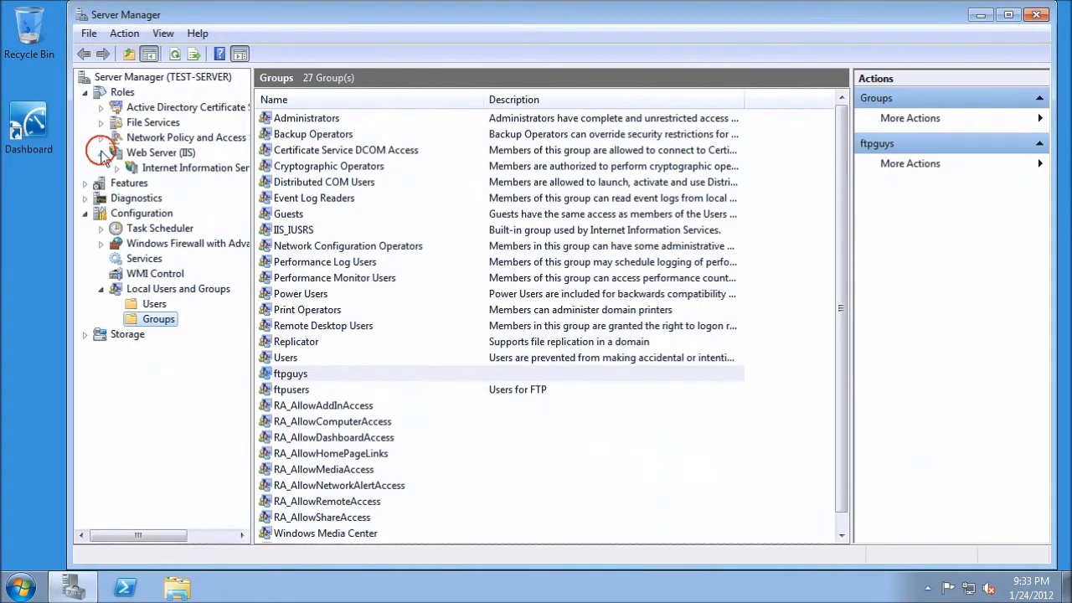
click(156, 167)
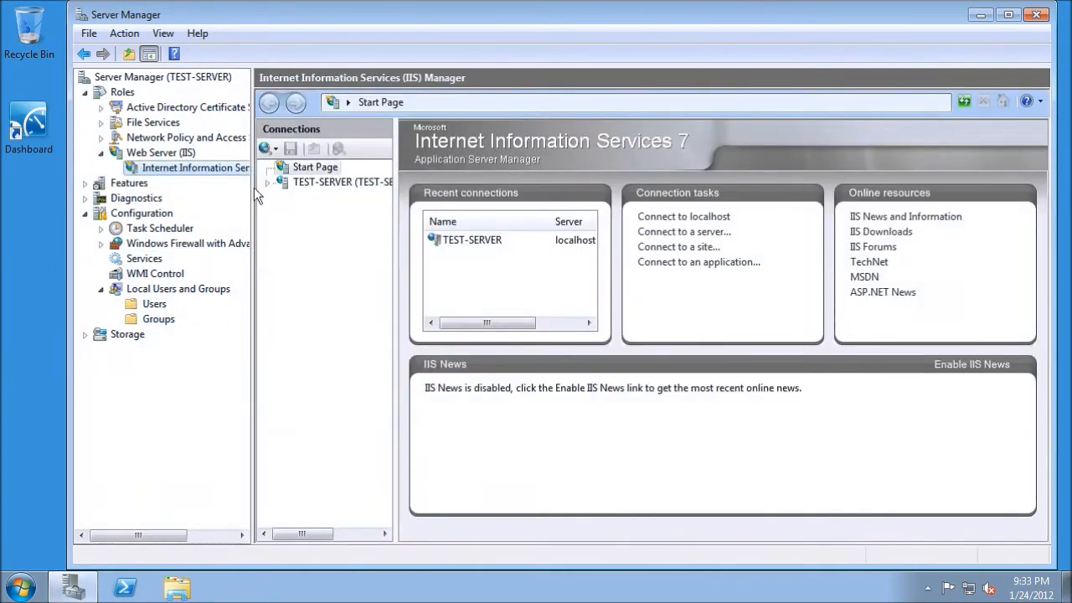
drag(1047, 210, 1045, 415)
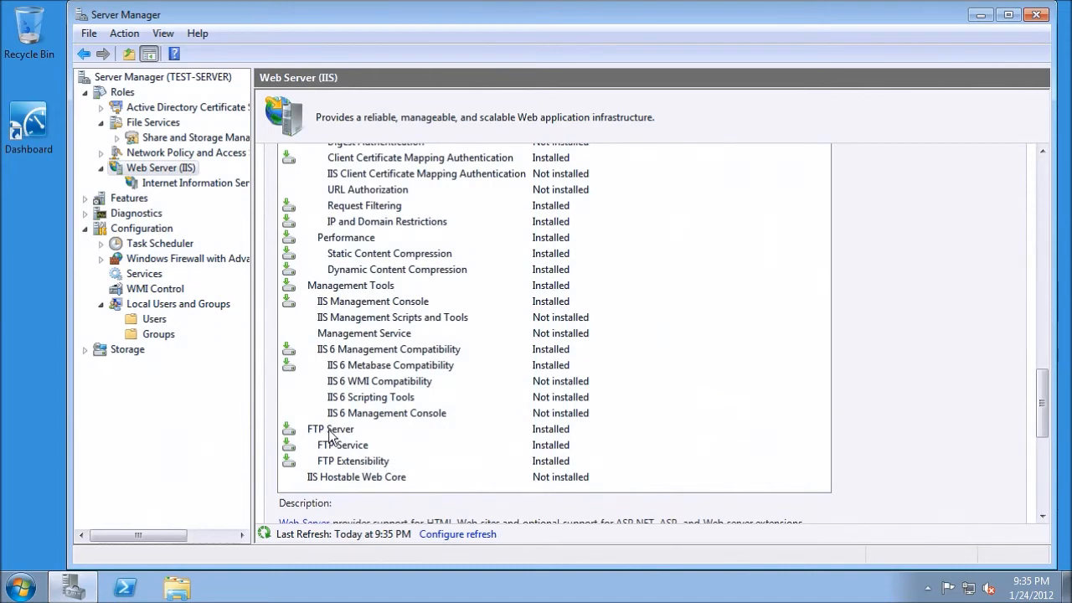
drag(1046, 407, 1053, 299)
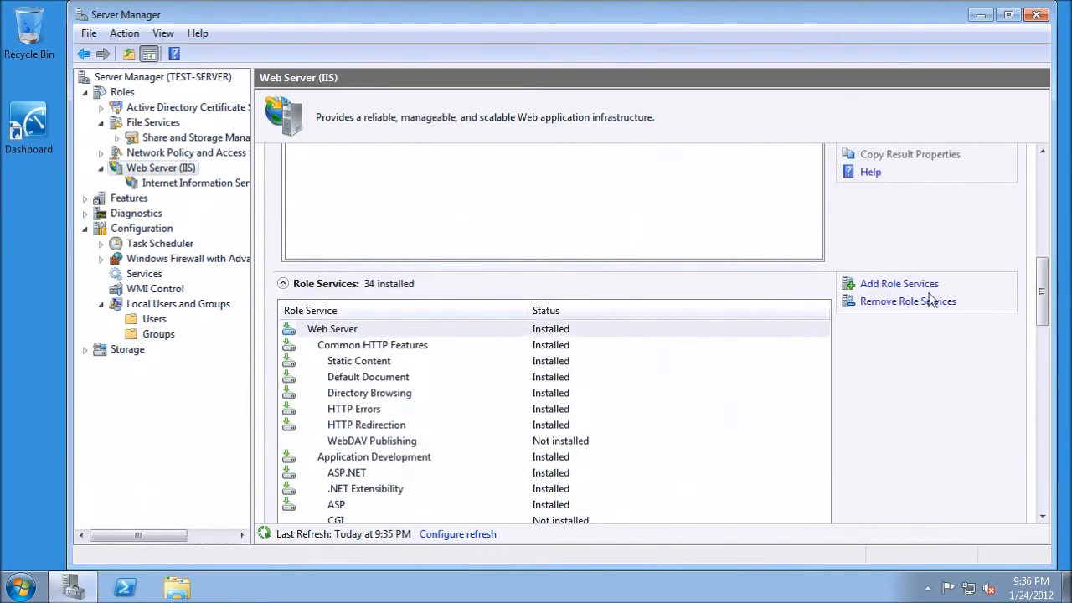
Review the FTP Server entries in the Add Role Services wizard, cancel it, and recheck them in the role services list.
click(911, 285)
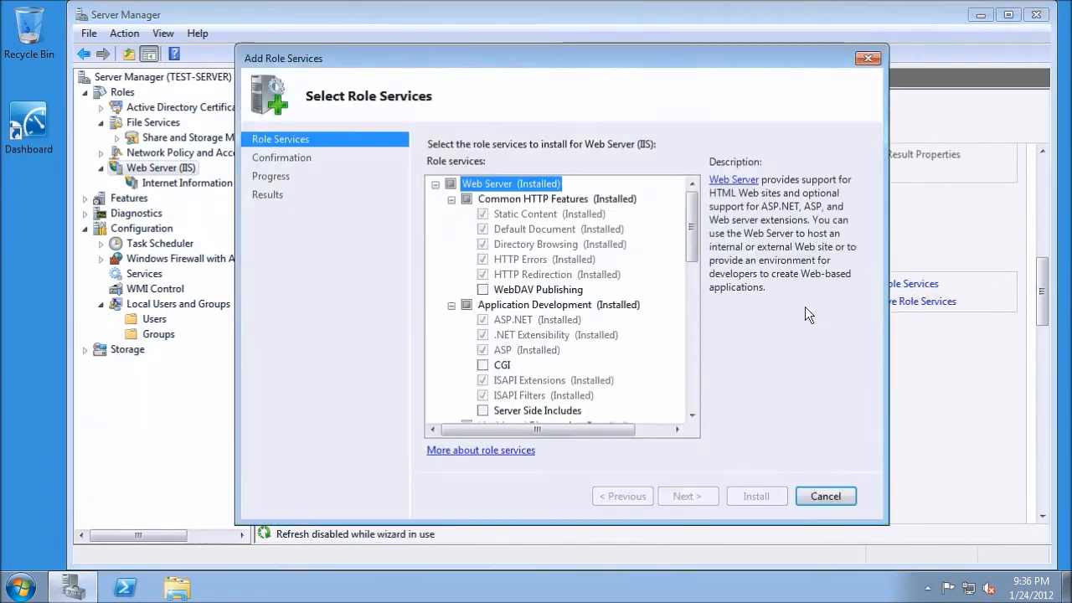
drag(690, 243, 698, 382)
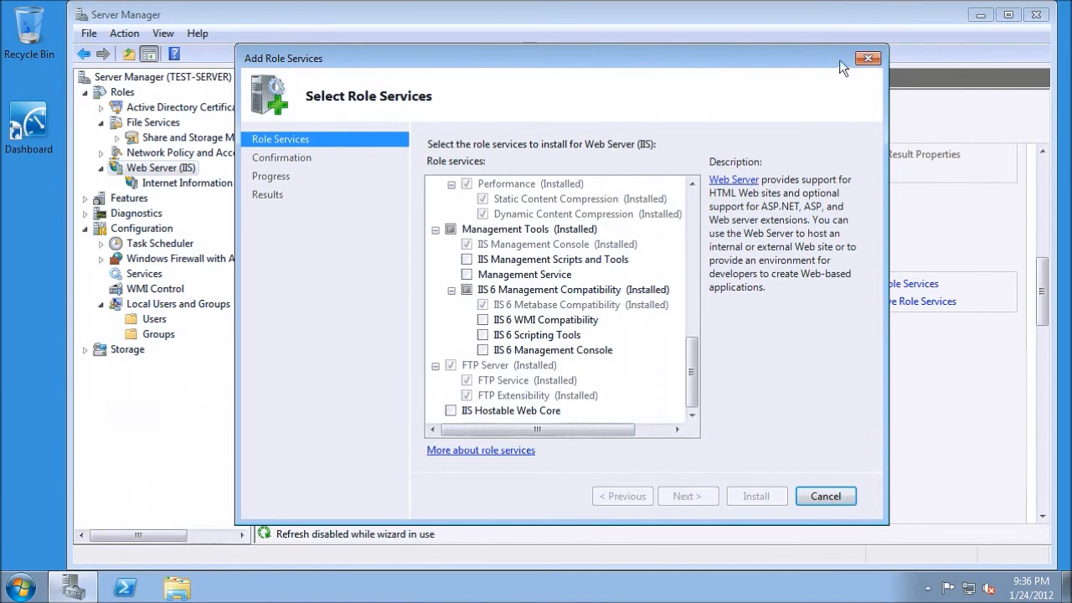
click(868, 59)
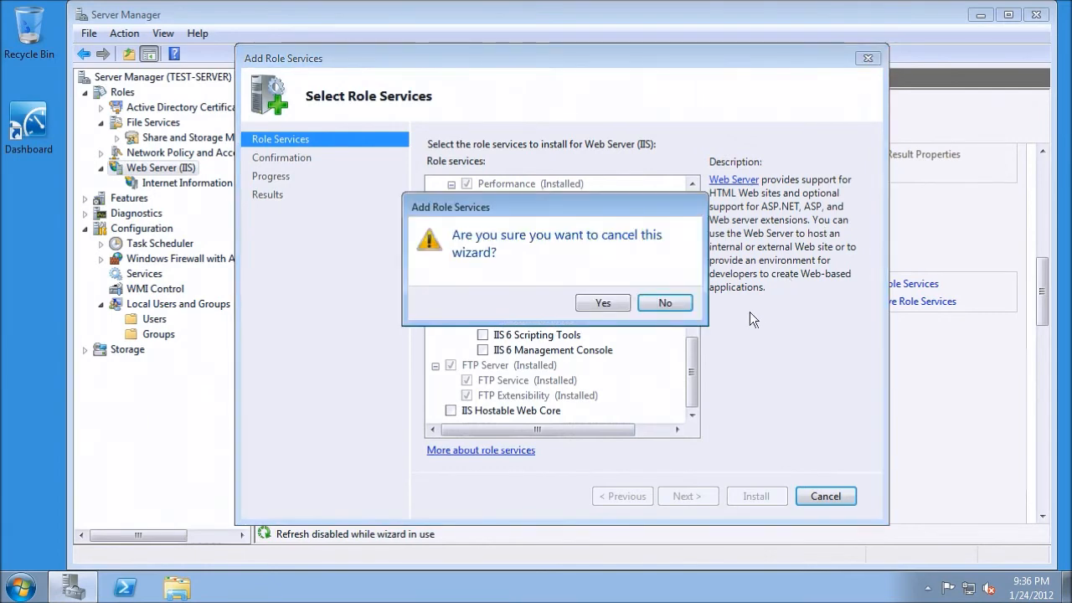
click(625, 306)
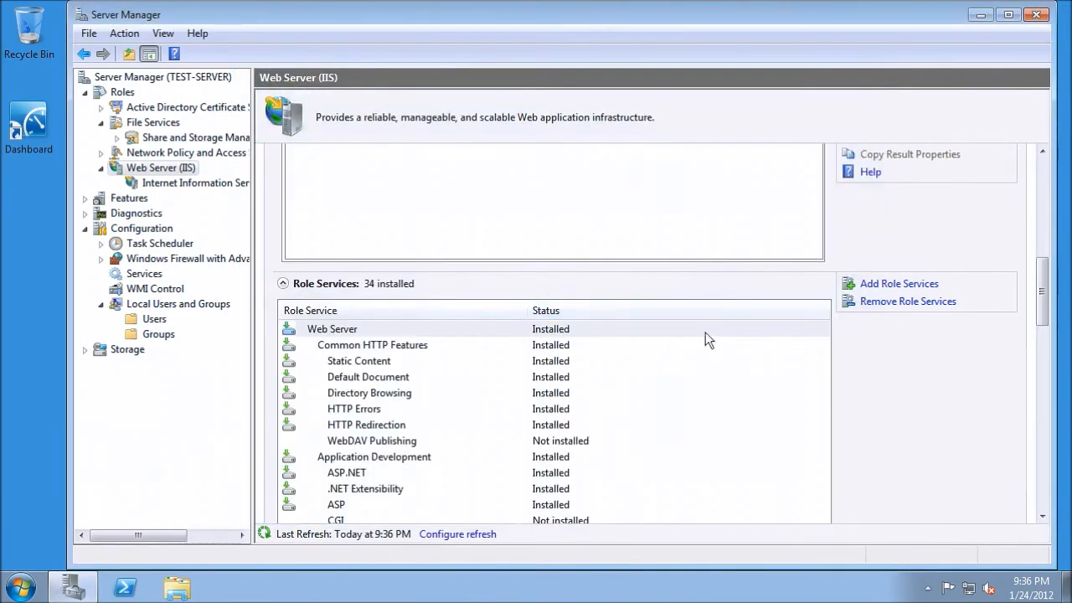
drag(1042, 298, 1041, 416)
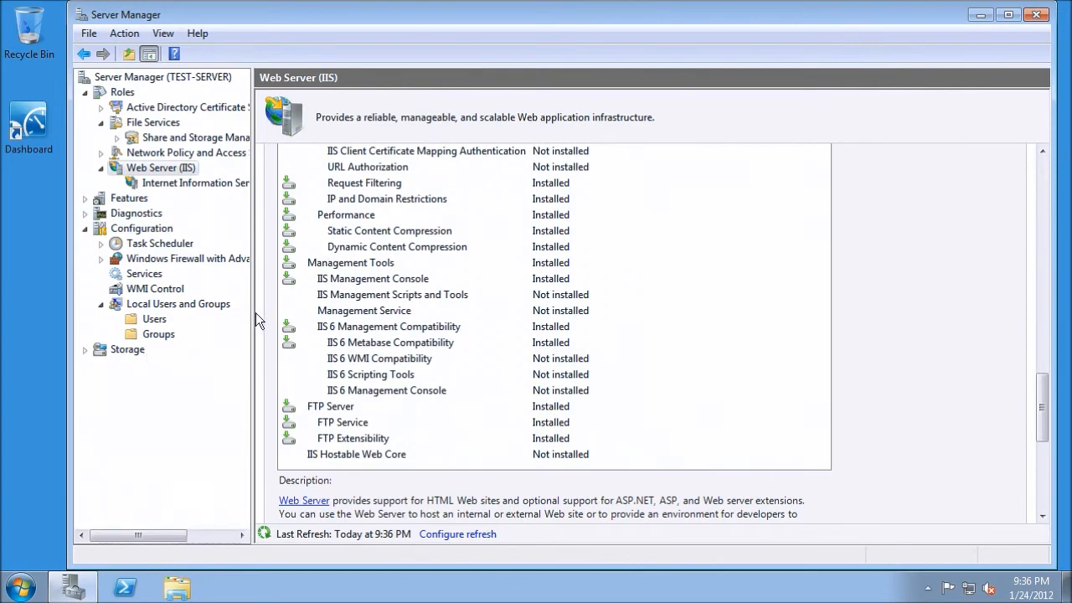
Open Internet Information Services (IIS) Manager, widen the navigation tree, and show the Sites list of TEST-SERVER.
click(172, 182)
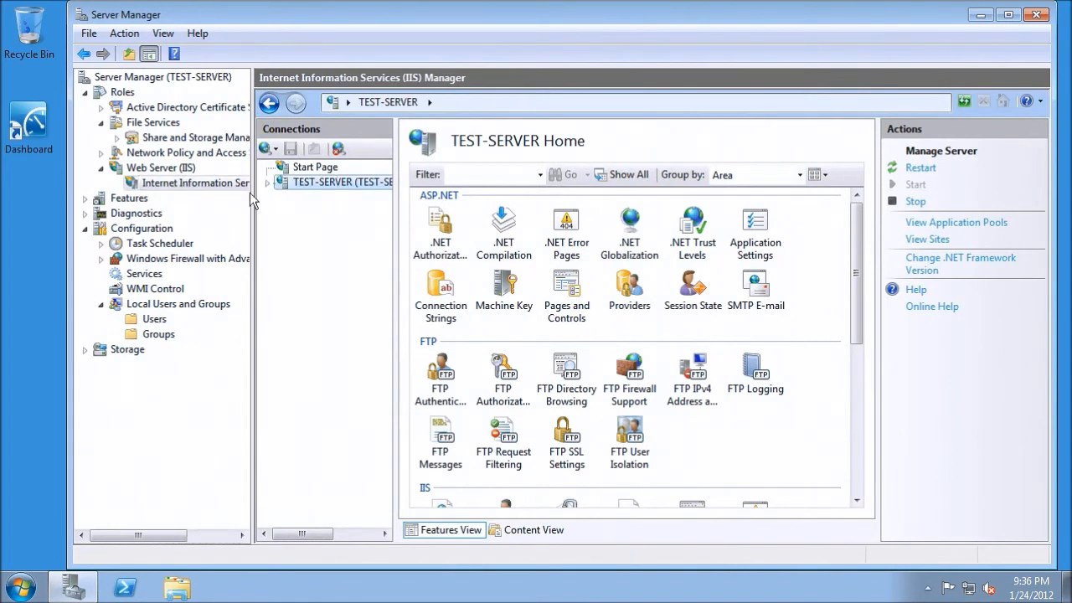
drag(252, 200, 314, 206)
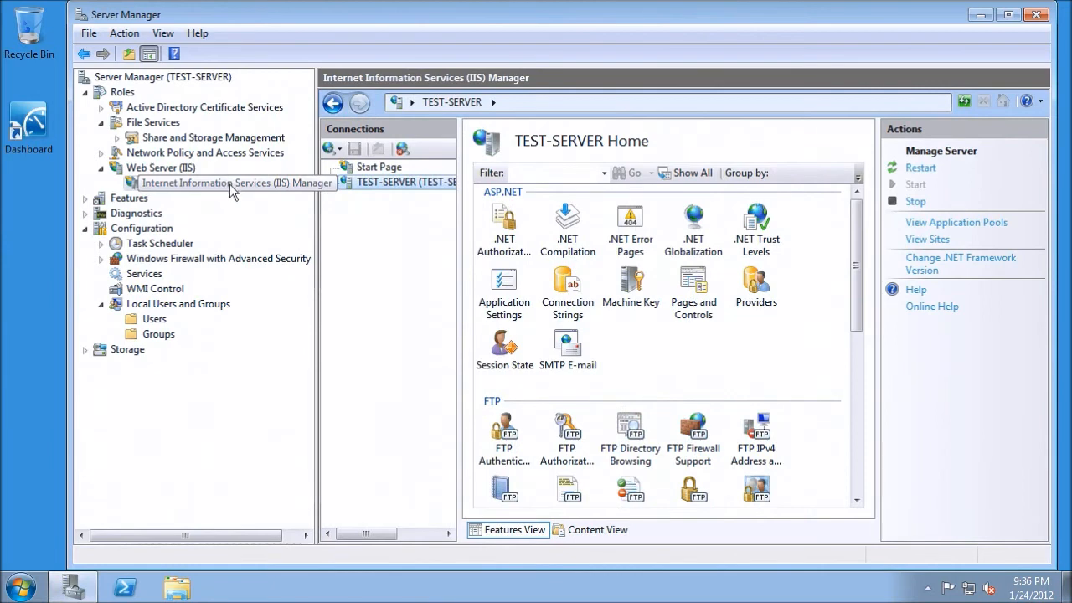
double_click(371, 186)
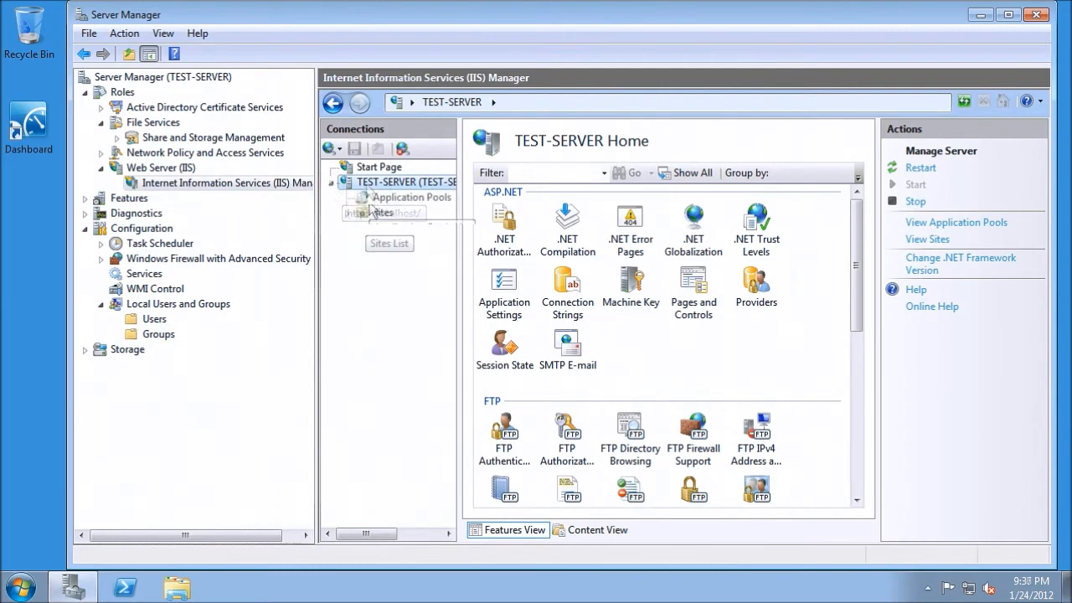
click(372, 215)
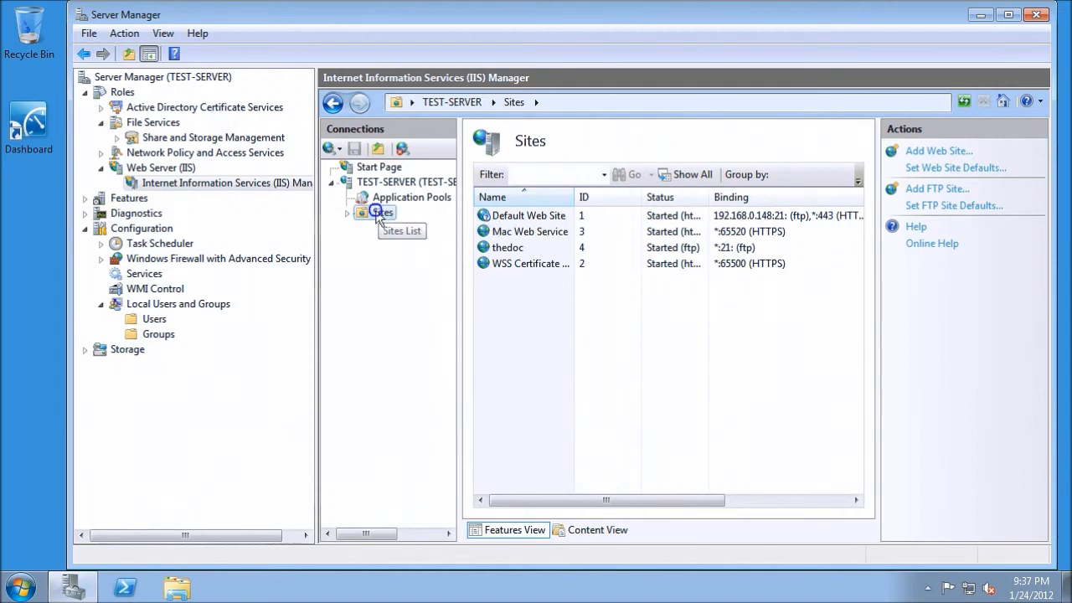
Start adding an FTP site under Sites and enter a first name as the FTP site name.
right_click(377, 217)
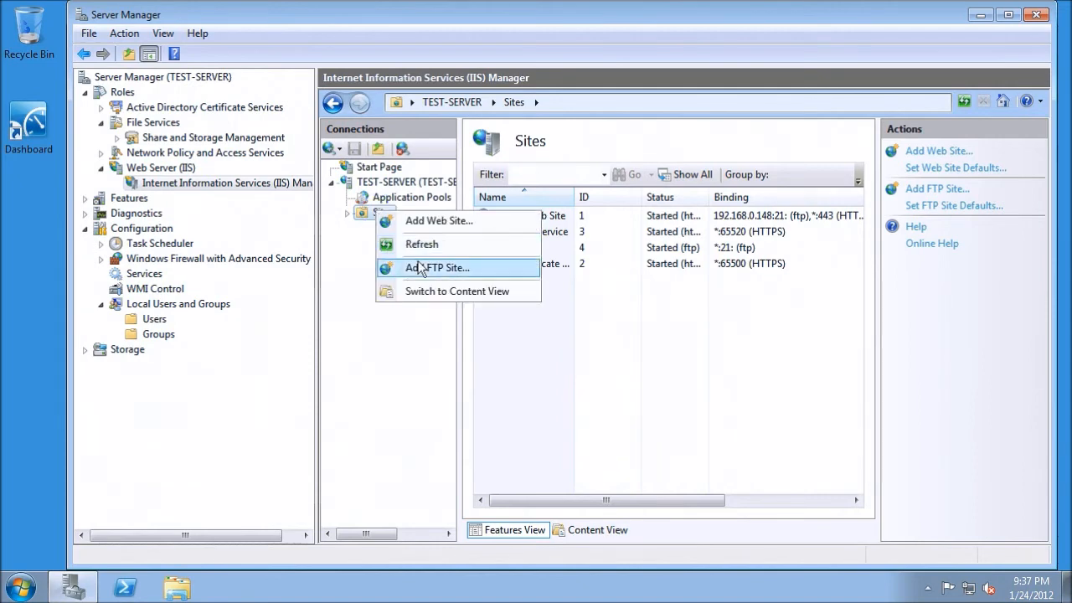
click(422, 268)
click(341, 192)
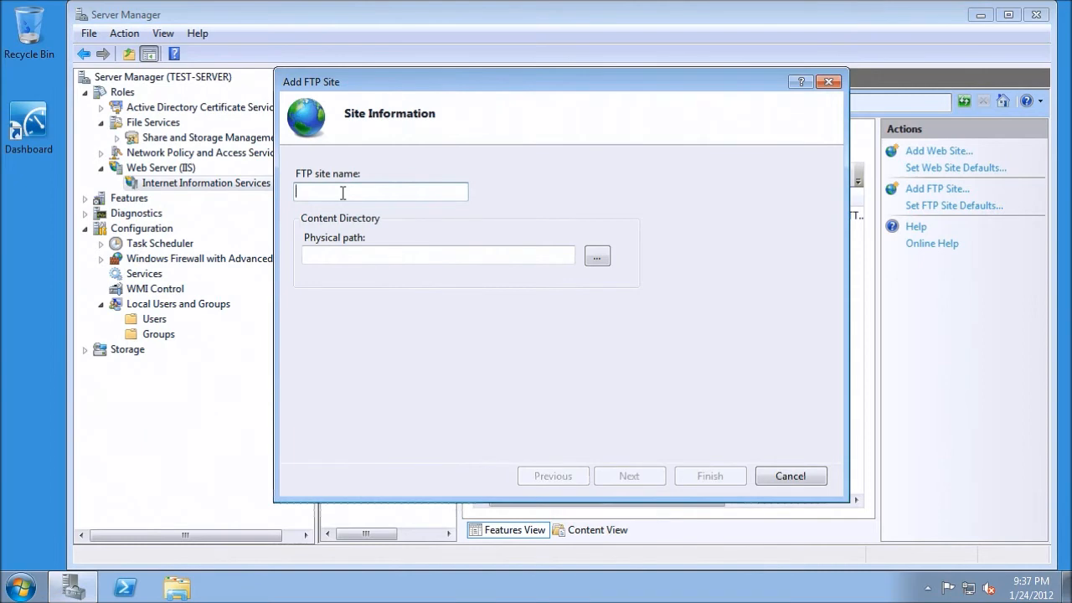
text(mike)
Choose the FTPTEST folder on Local Disk (D:) as the physical path of the FTP site's content directory.
click(597, 256)
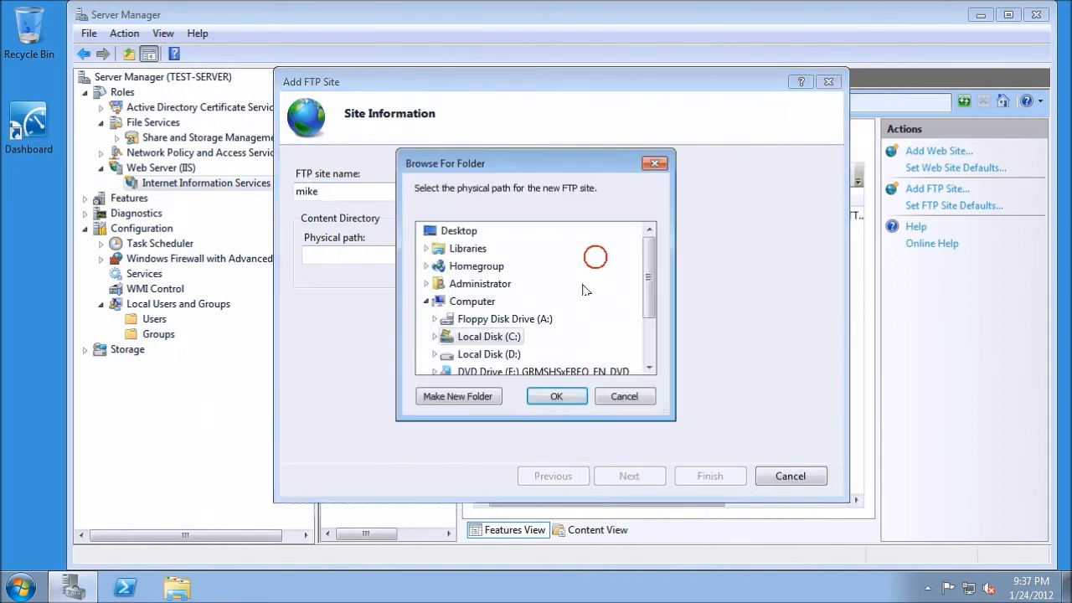
click(435, 354)
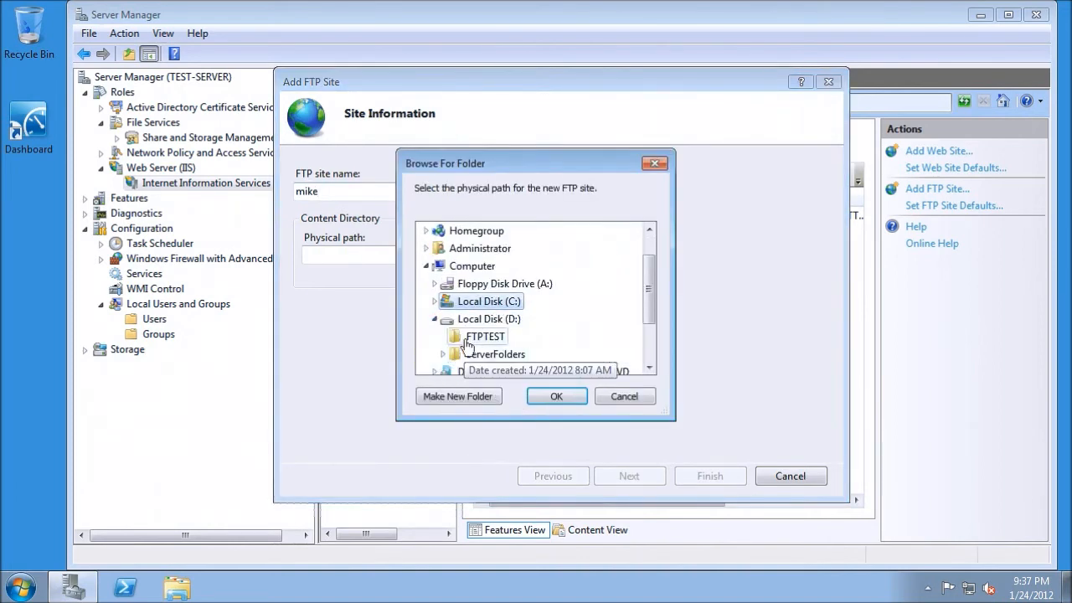
click(459, 336)
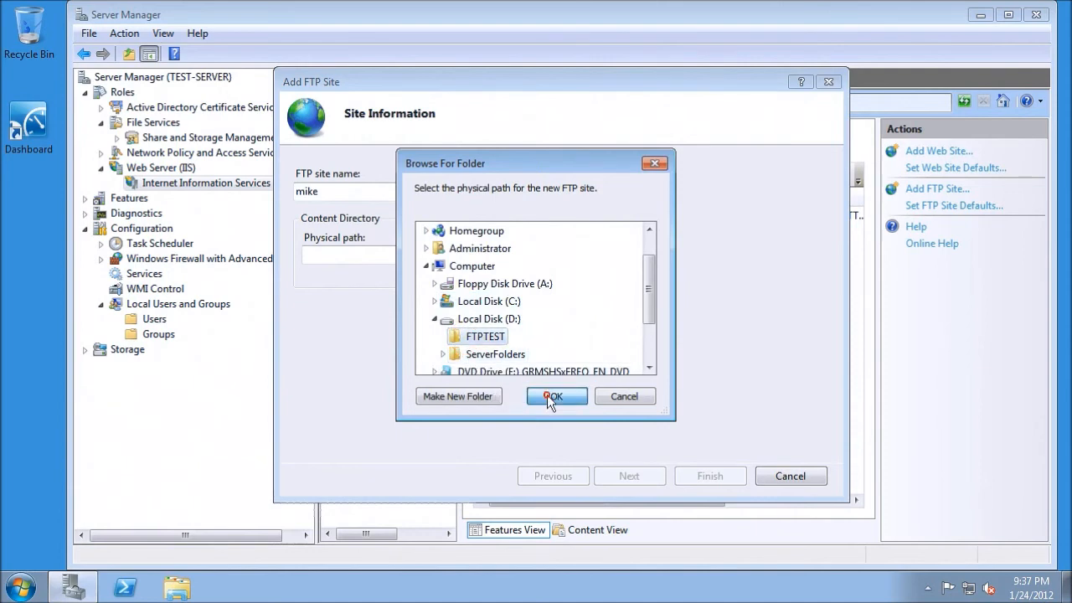
click(550, 395)
Continue to the binding and SSL settings, switch the site to Allow SSL, and proceed to the authentication settings.
click(632, 476)
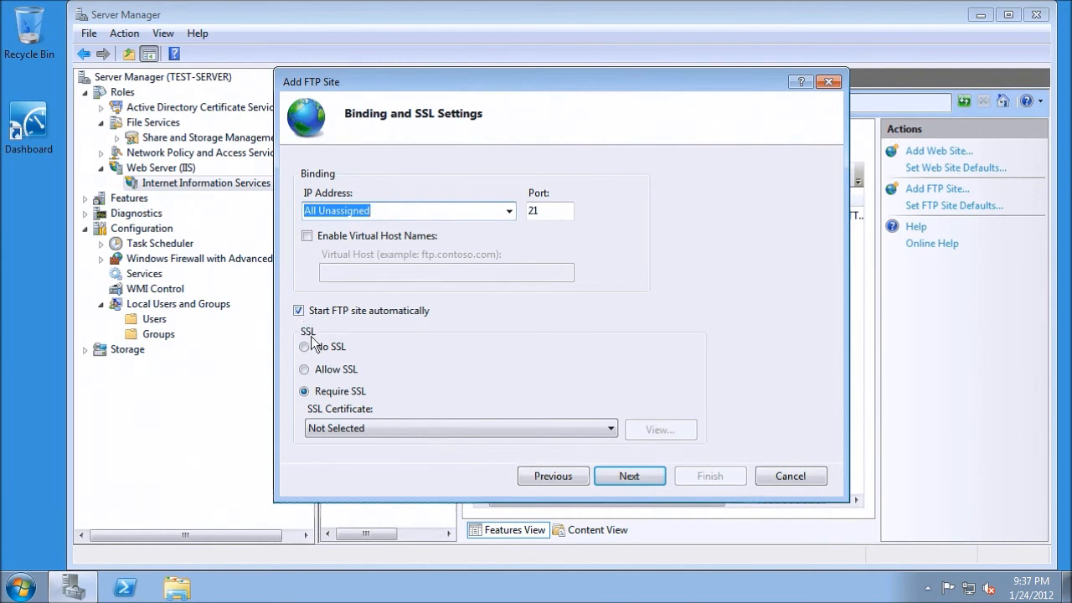
click(304, 369)
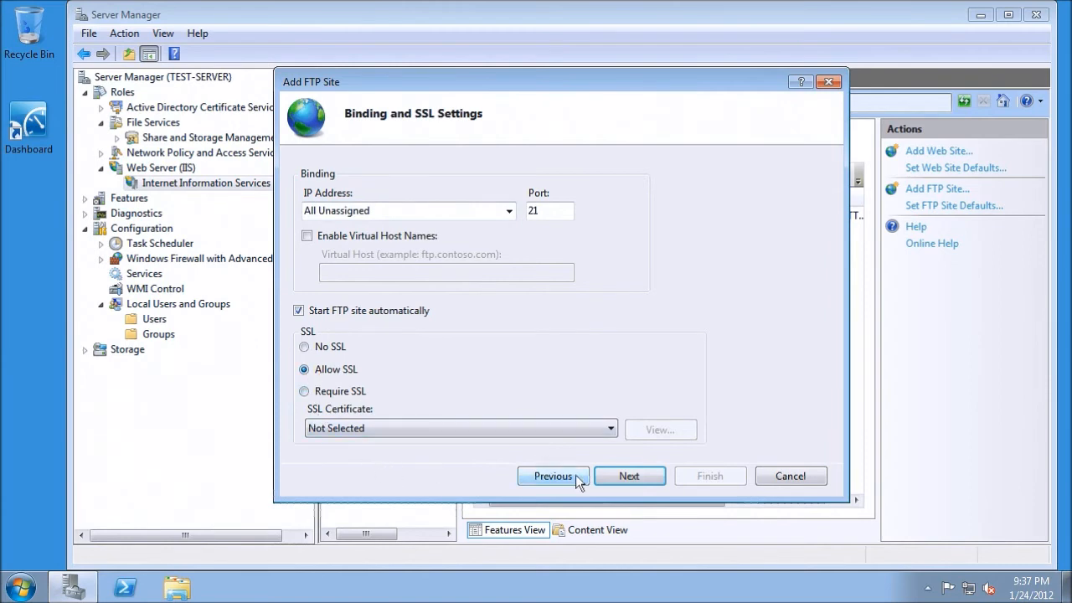
click(613, 477)
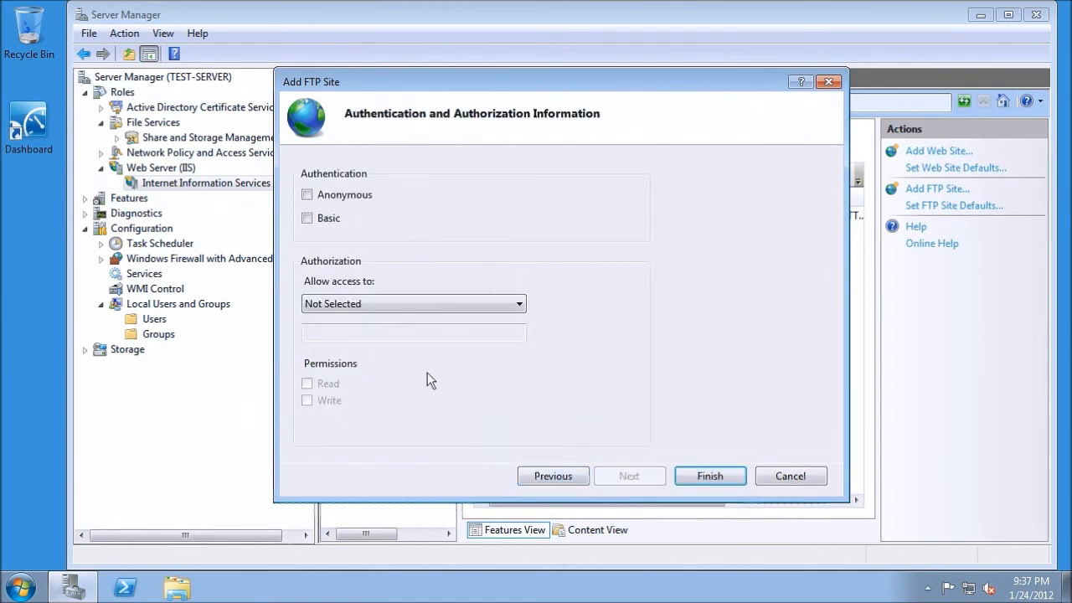
Enable Basic authentication and authorize access for specified roles or user groups with the group ftpguys.
click(307, 219)
click(405, 305)
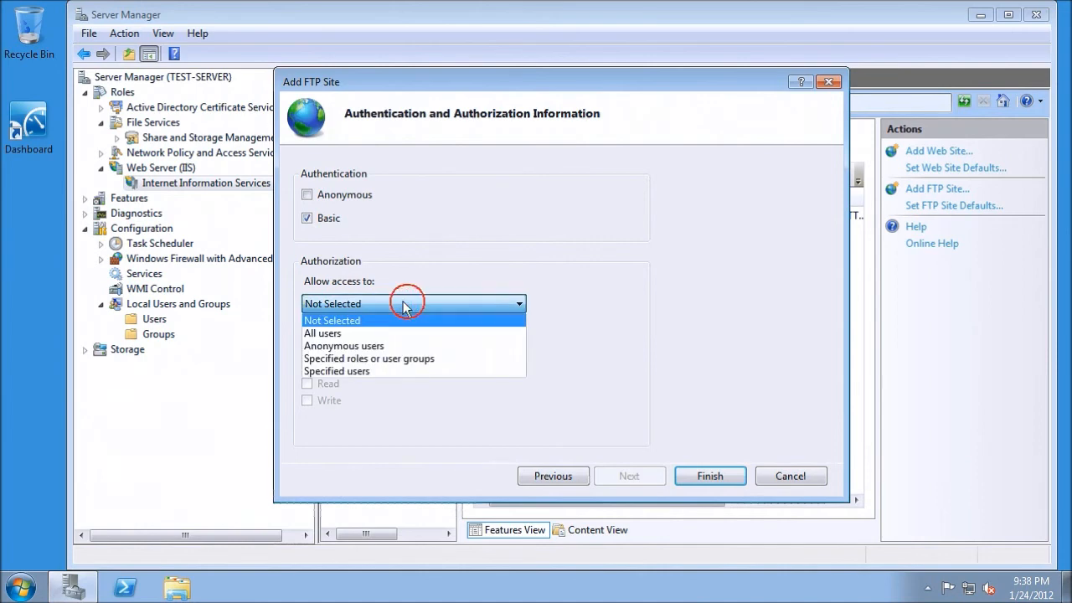
click(377, 358)
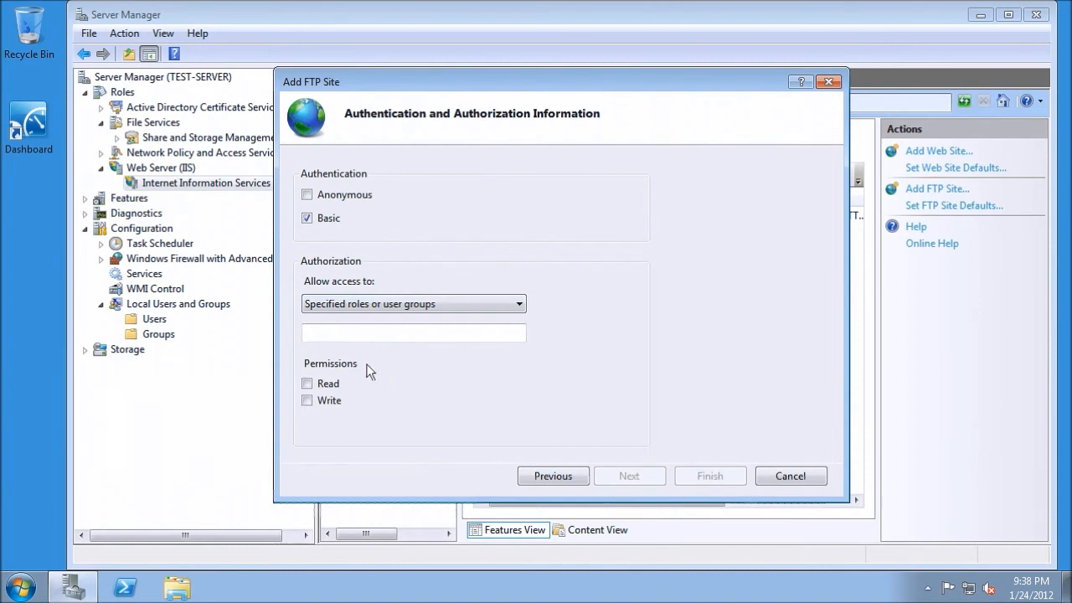
click(358, 334)
text(ftpguys)
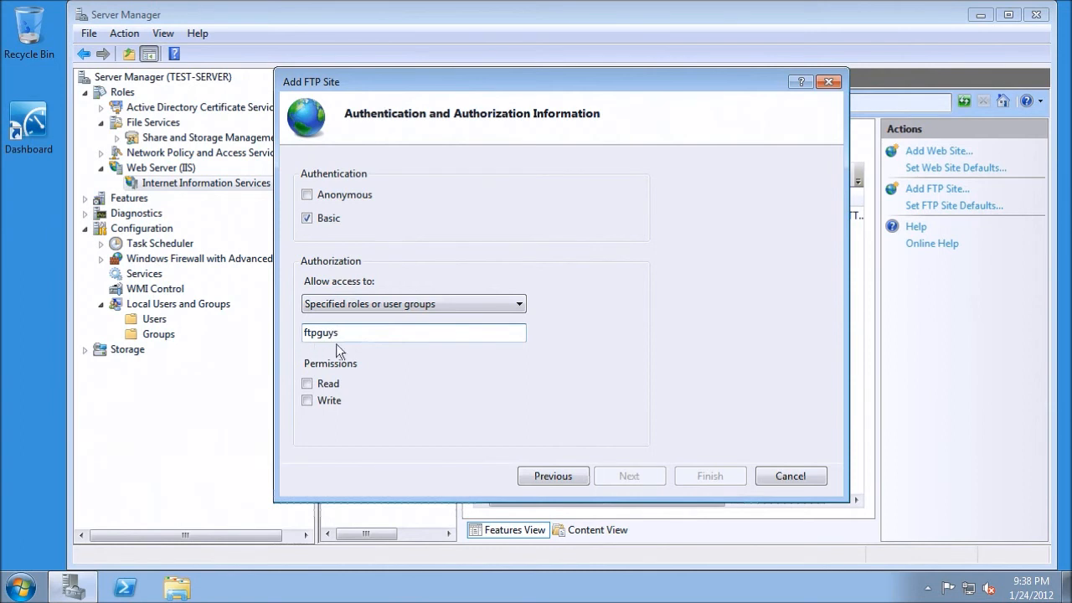
Grant Read and Write permissions, finish creating the FTP site, and select the new site in the Sites list.
click(309, 382)
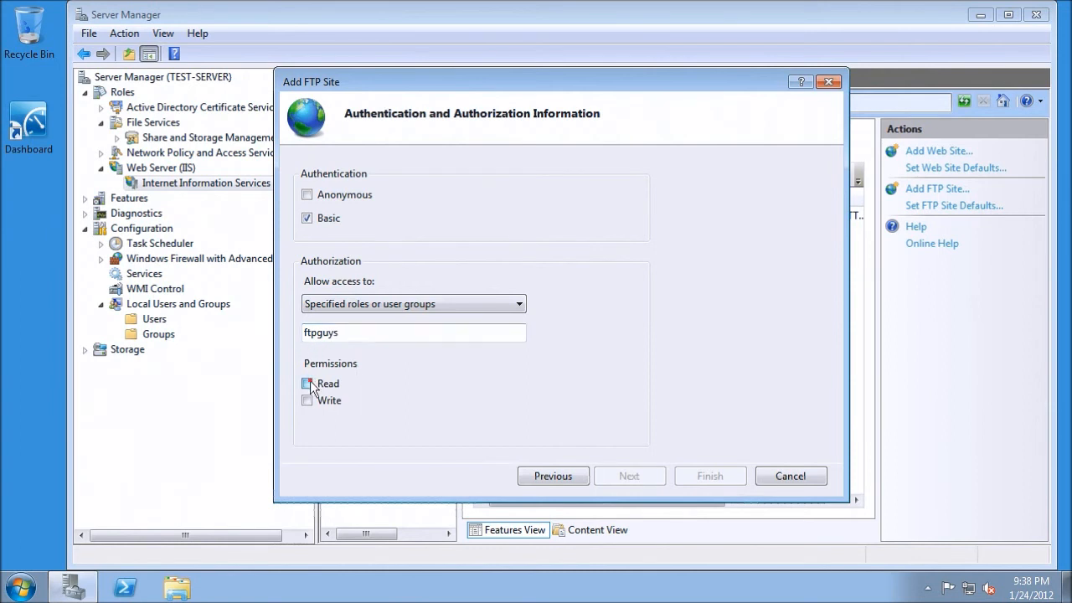
click(310, 399)
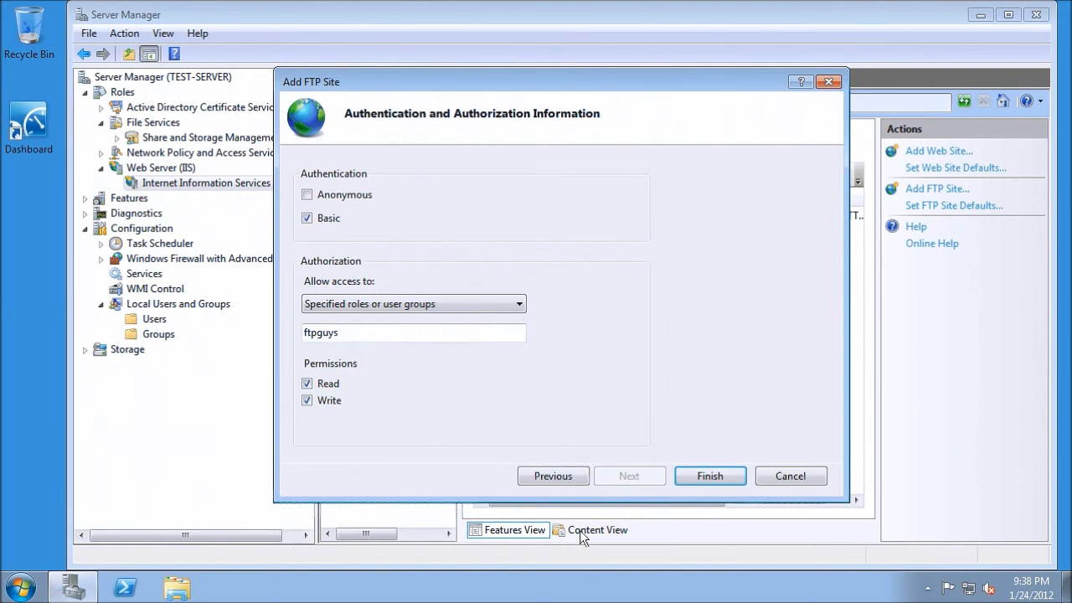
click(702, 482)
click(526, 249)
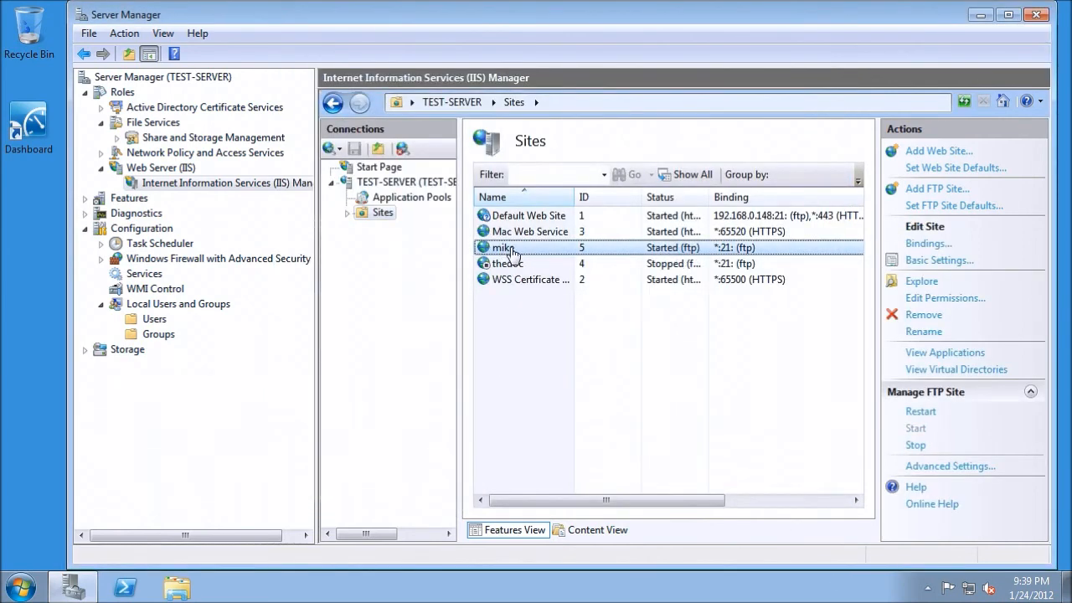